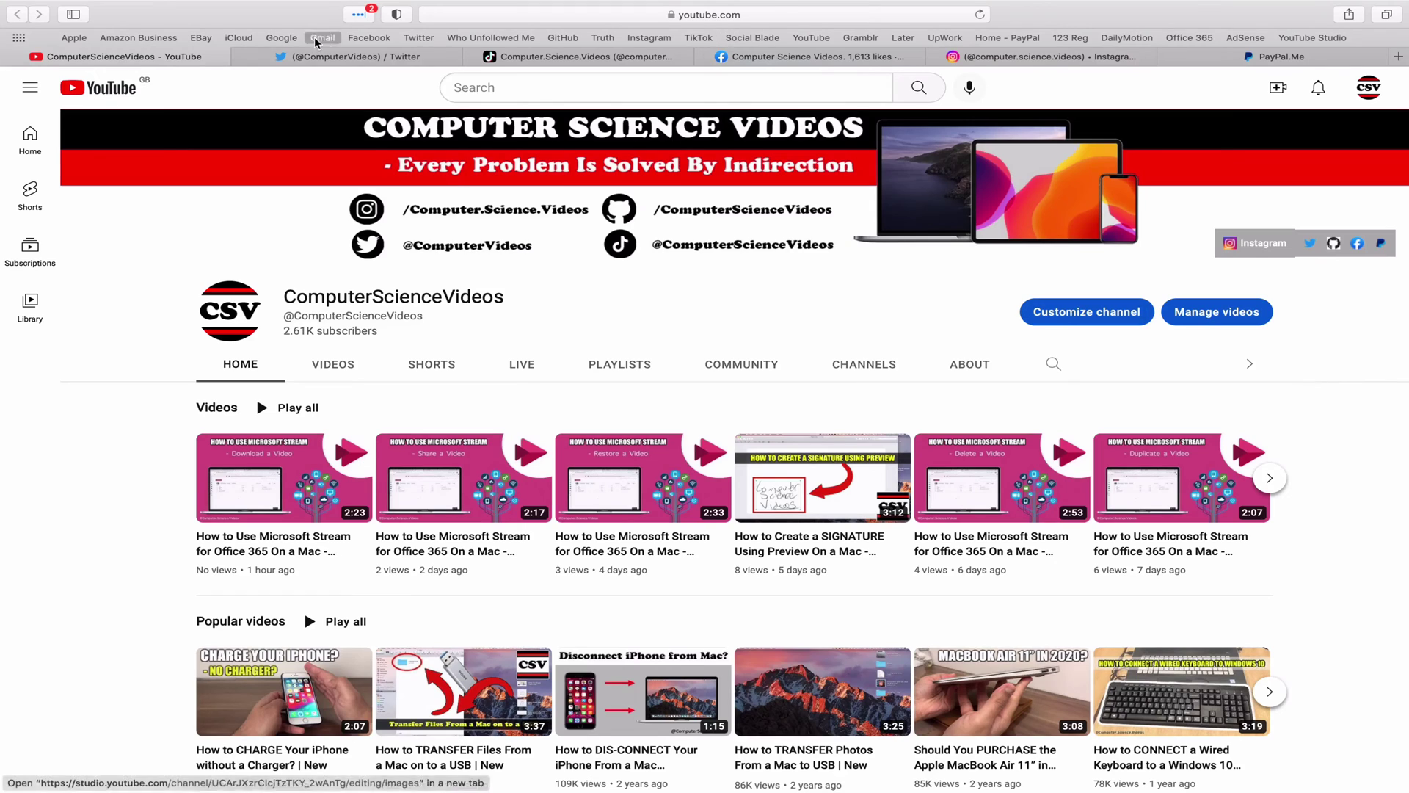
Review the channel's Twitter, TikTok, Facebook, Instagram and PayPal.Me profile tabs in turn
click(330, 60)
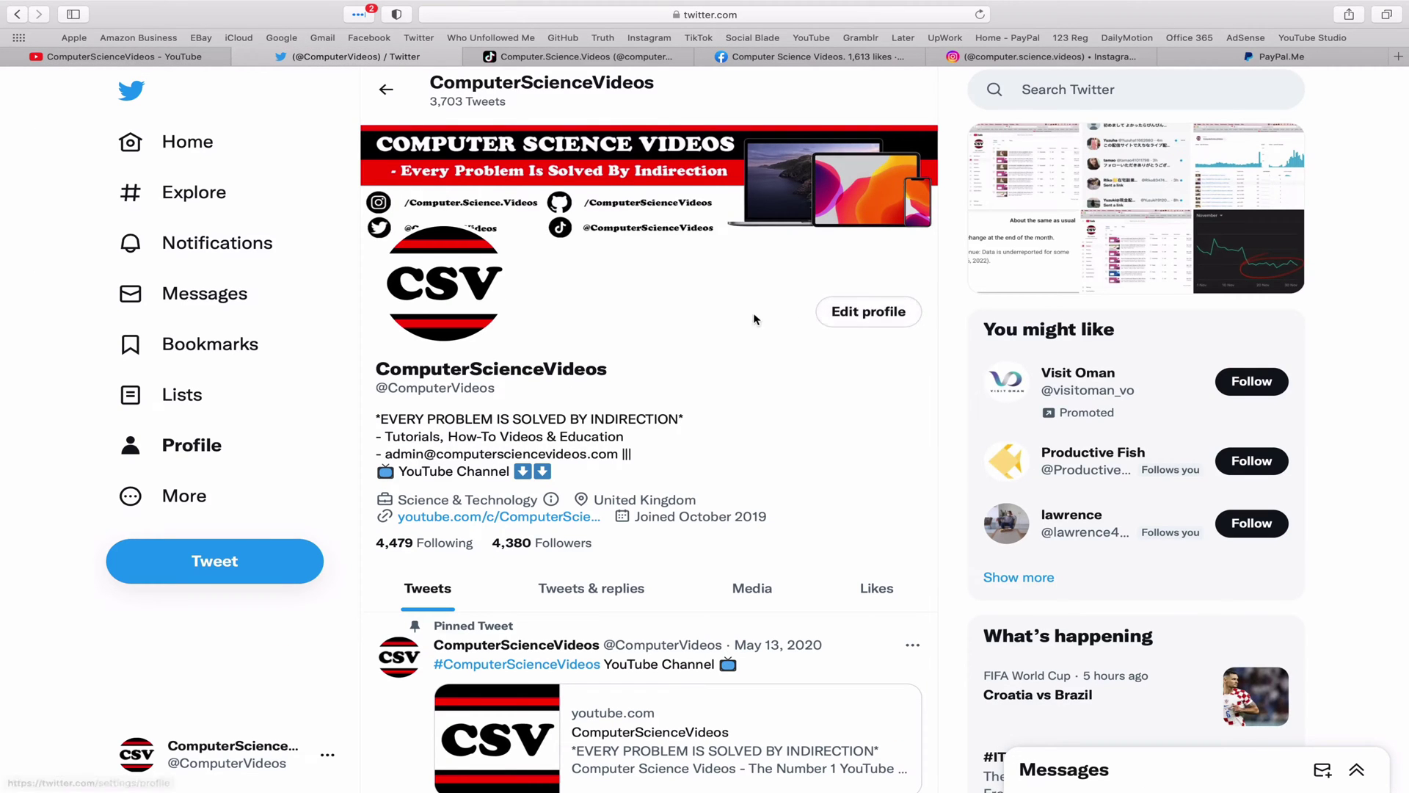
click(614, 61)
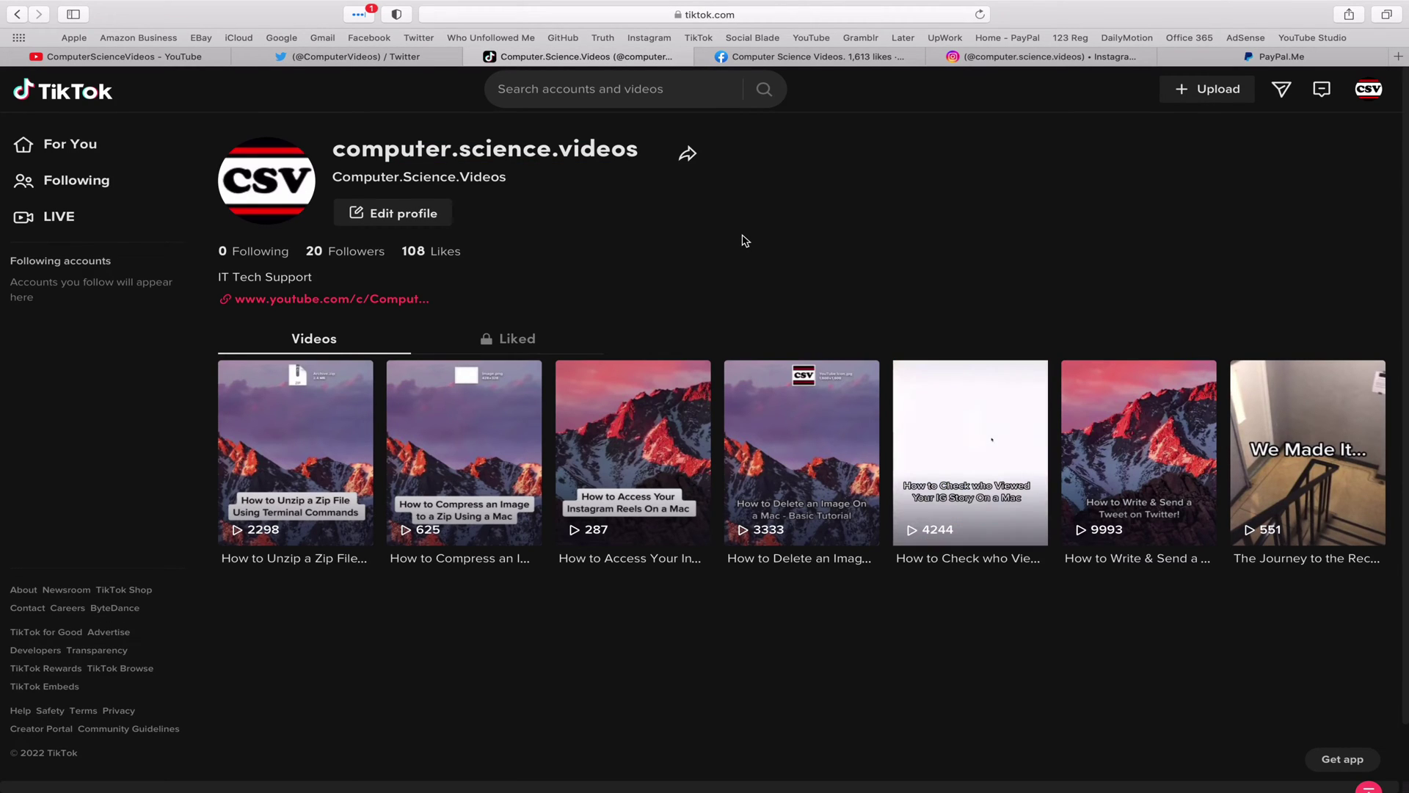
click(815, 61)
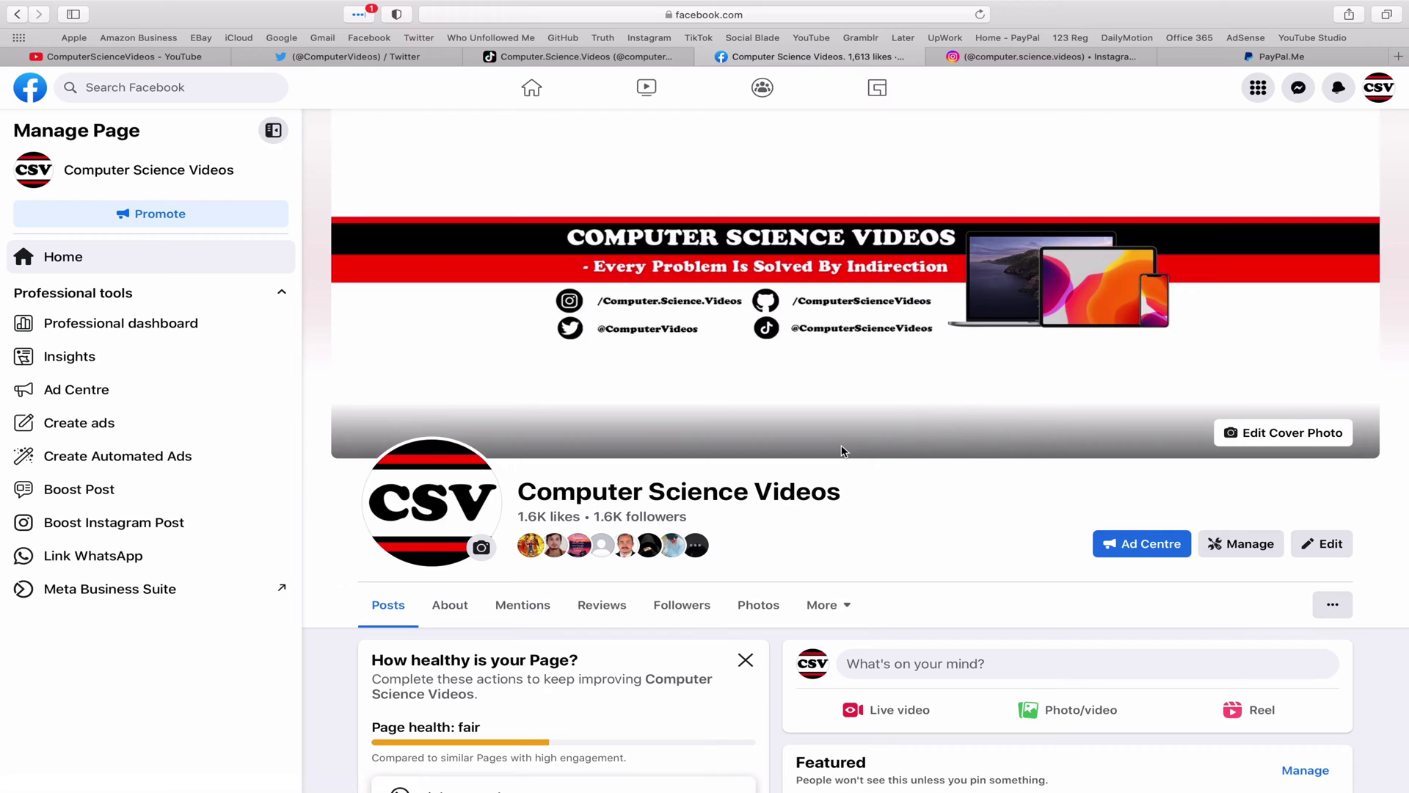
click(1048, 57)
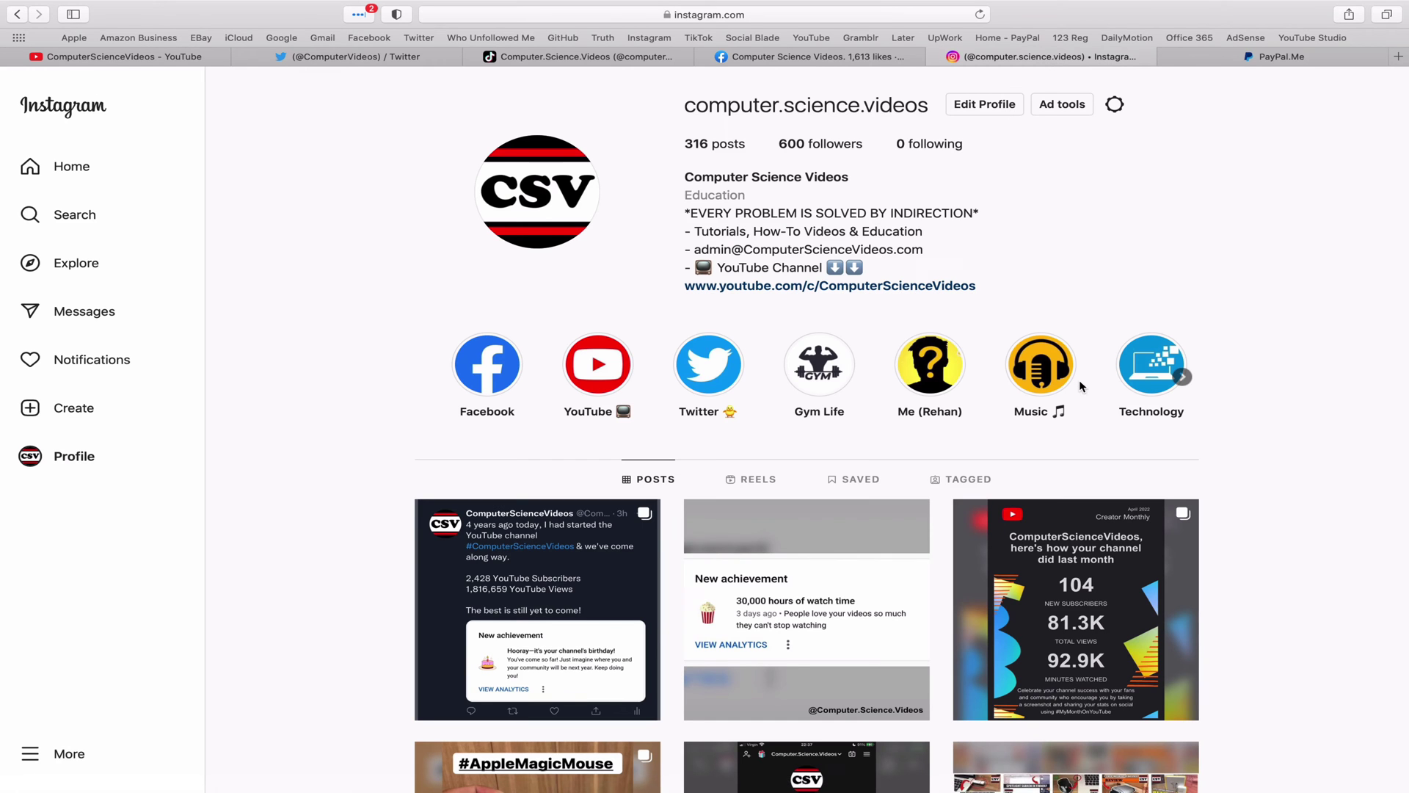
click(1325, 57)
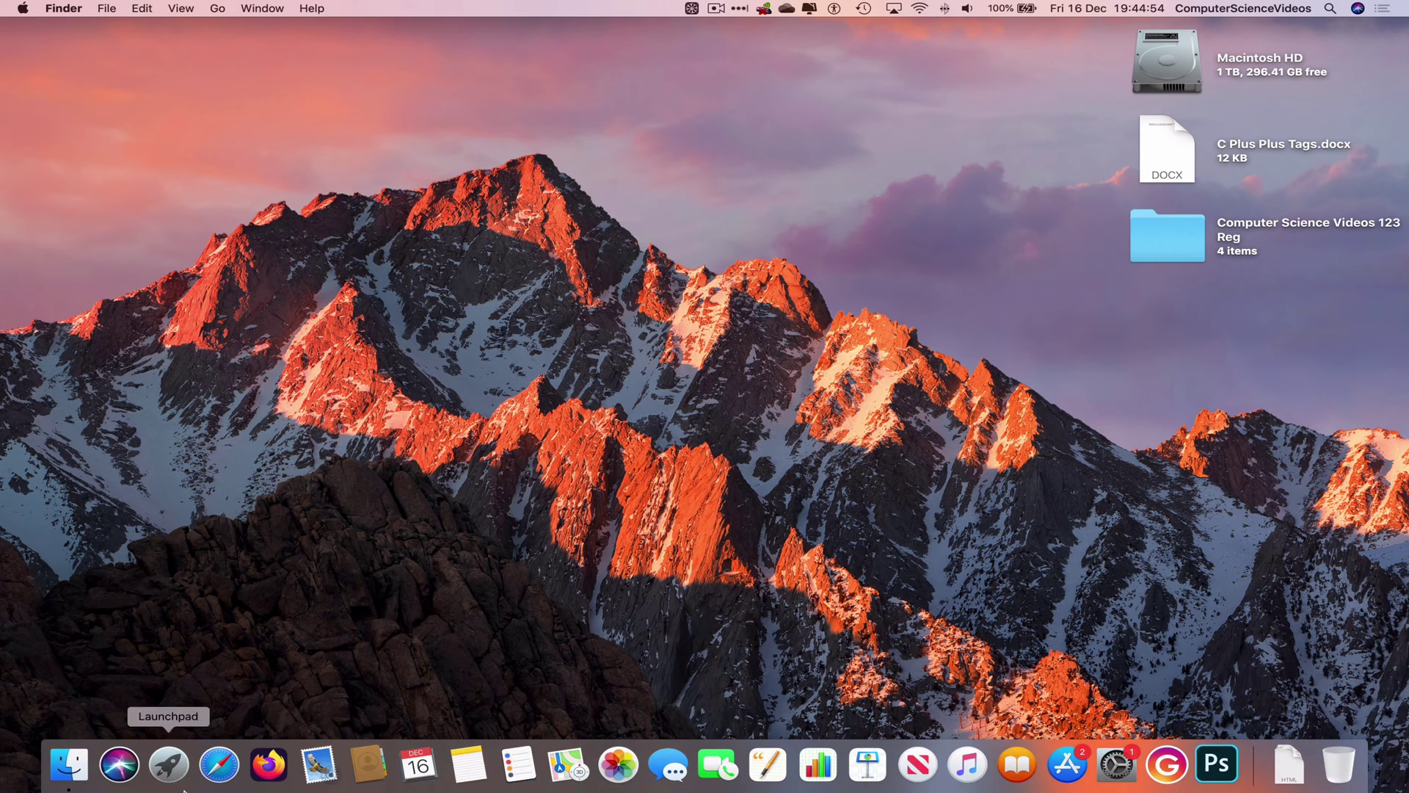
Launch Safari from the Dock and go to Dailymotion via the Favourites bookmark
click(220, 784)
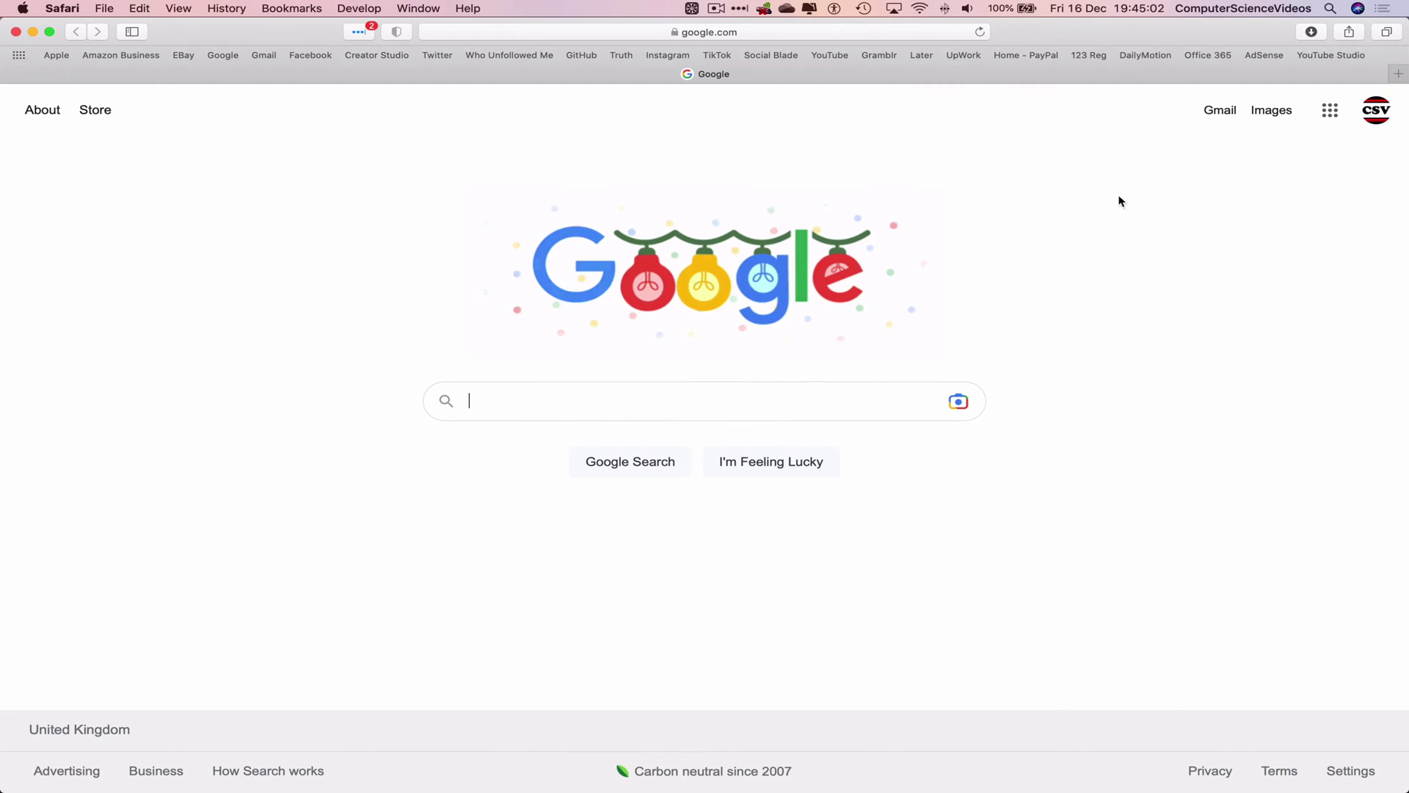
click(1146, 56)
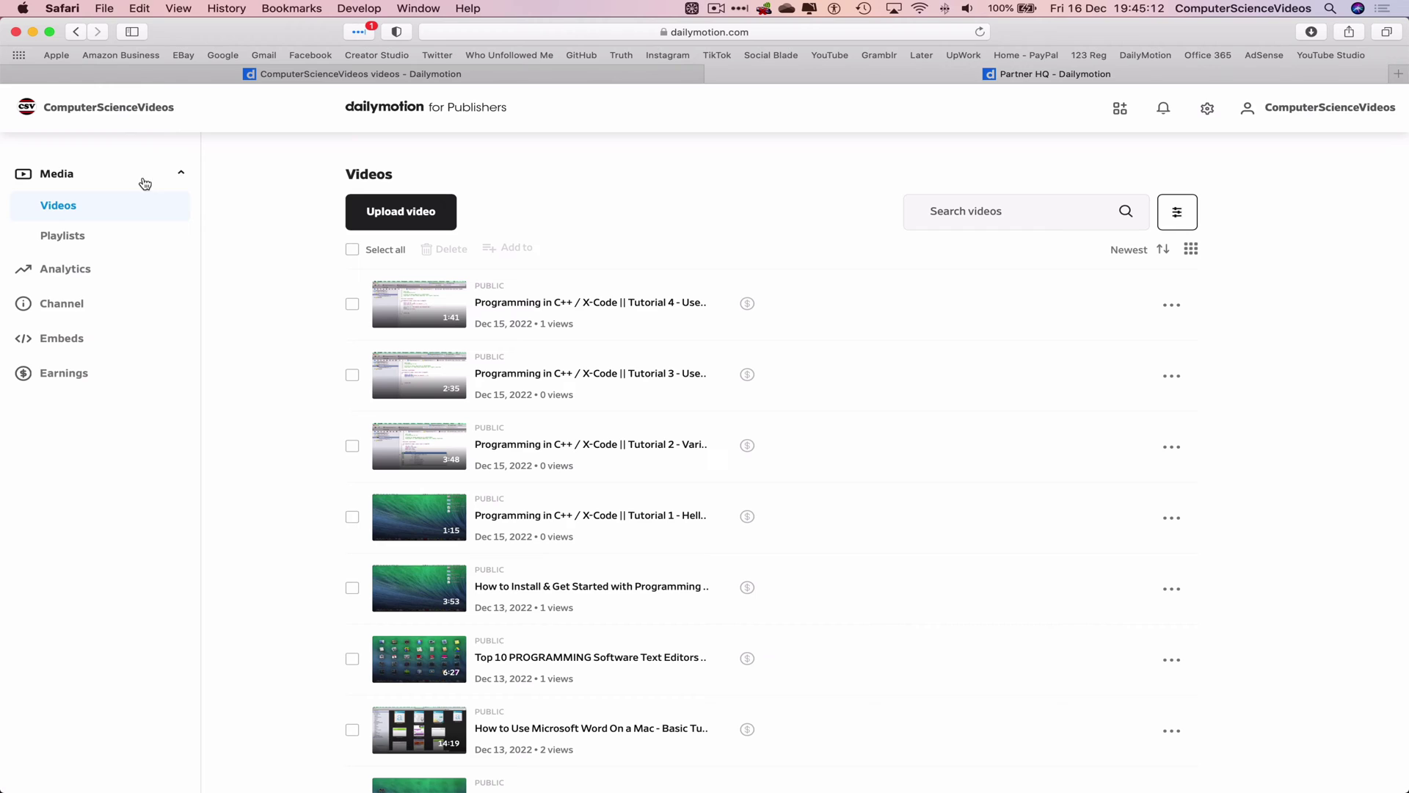
Show the Embeds > Domains page listing computersciencevideos.com as verified
click(62, 338)
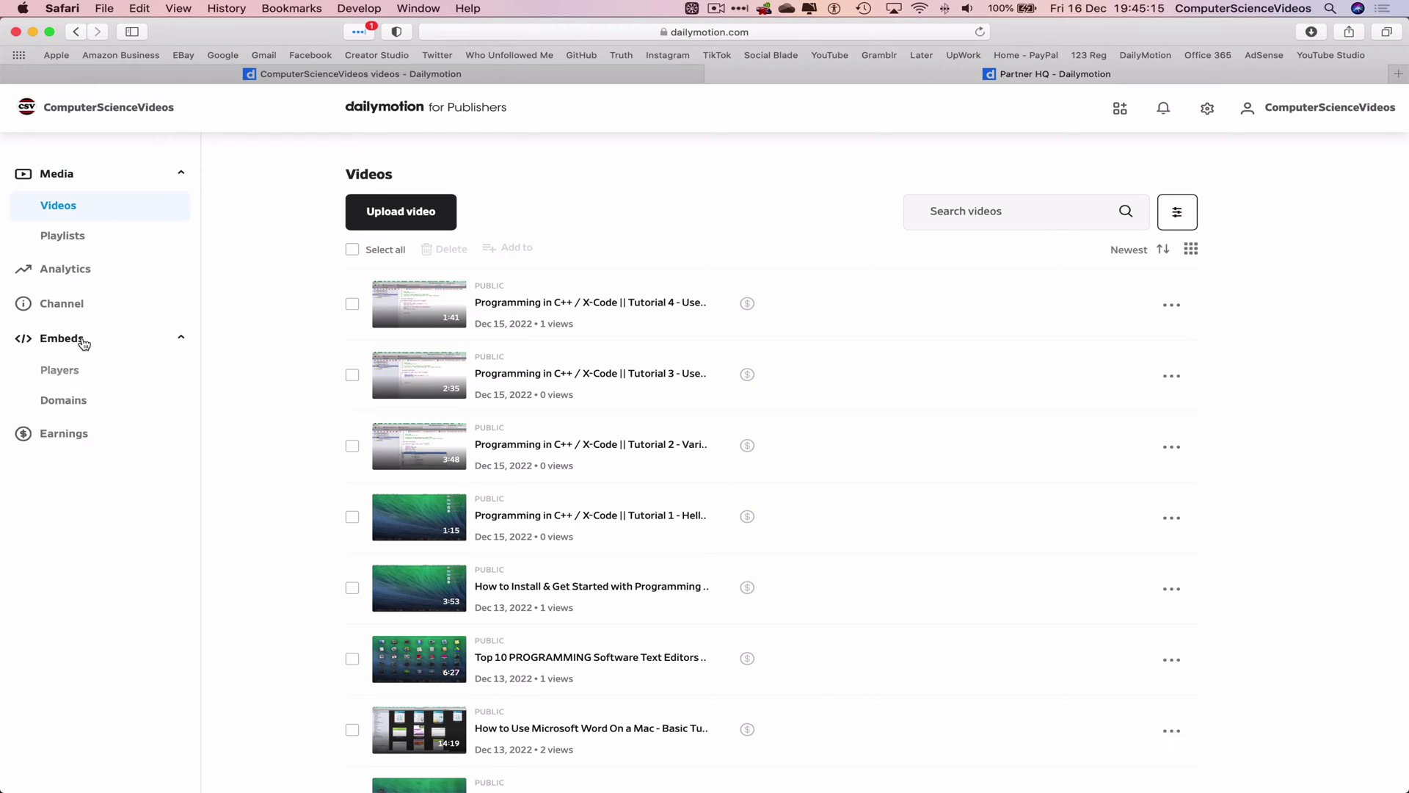
click(71, 405)
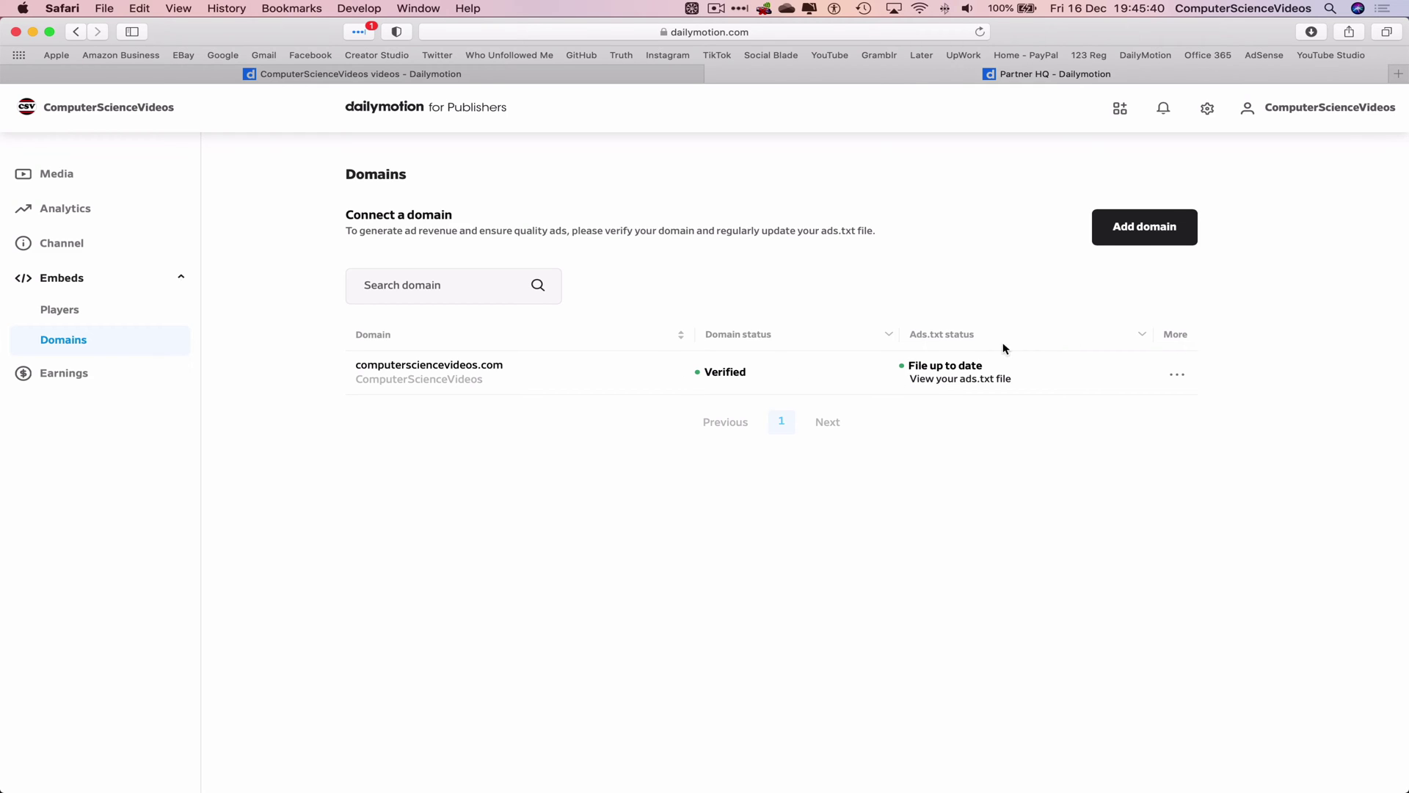
Bring up the Add site dialog, focus its URL field, then dismiss it without adding a domain
click(1172, 226)
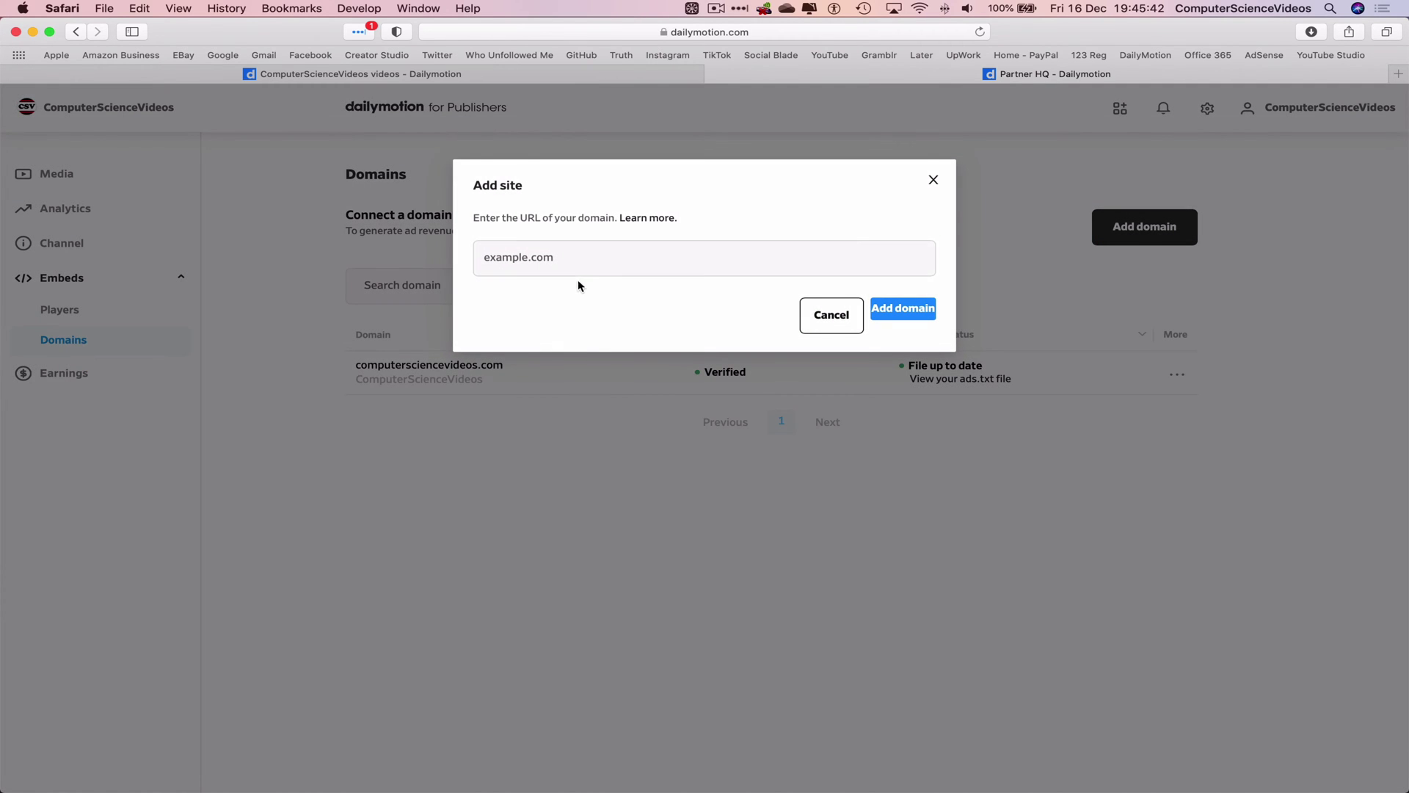
click(605, 260)
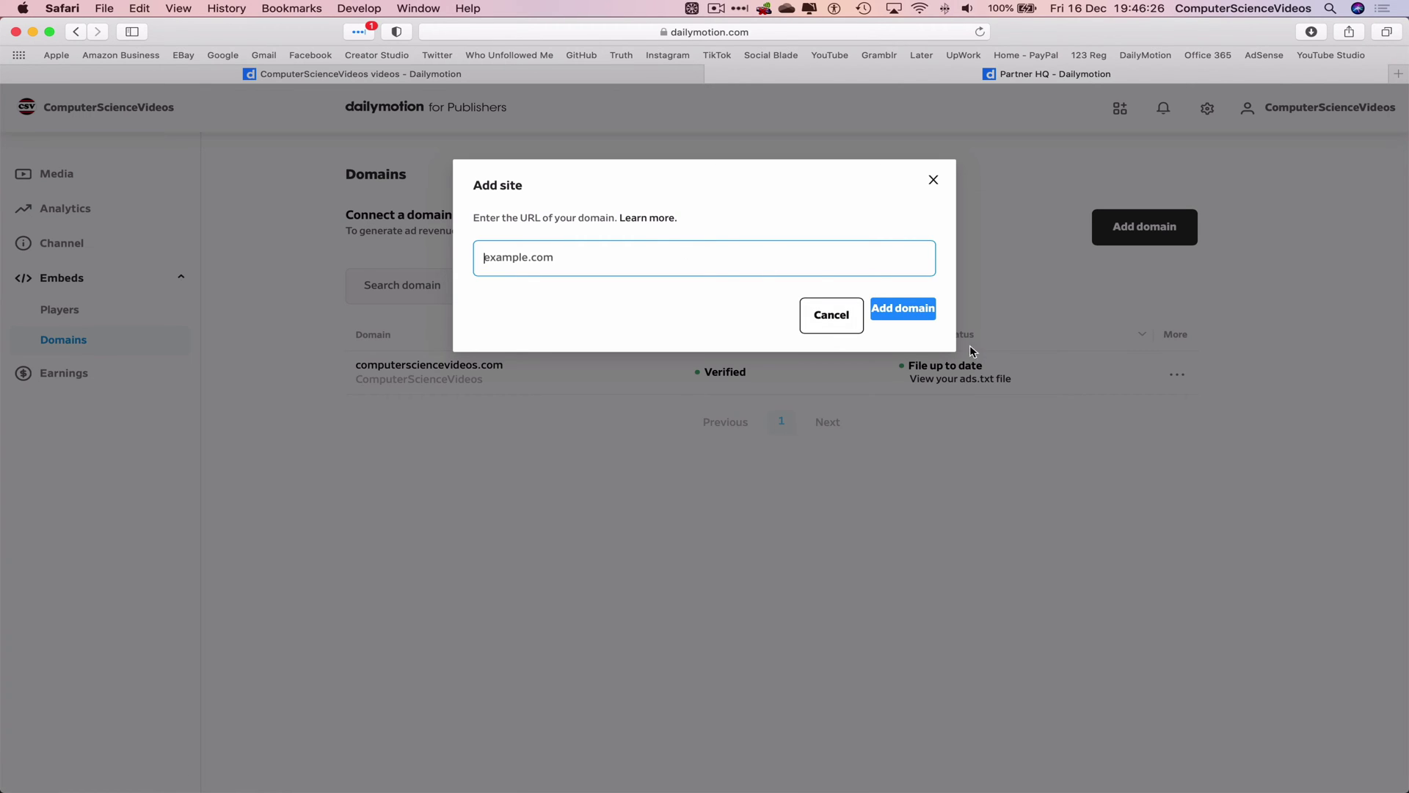
click(934, 181)
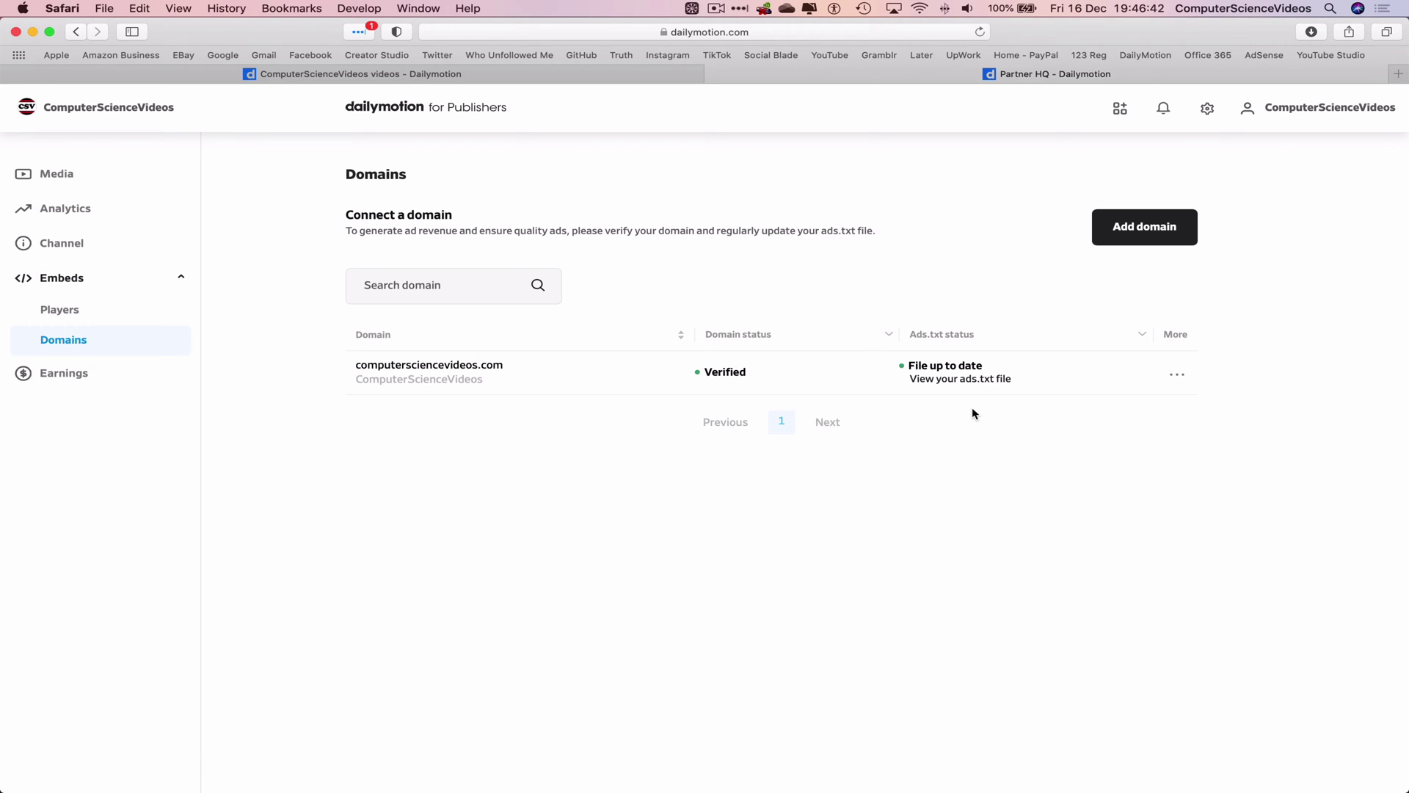
In a new tab, reach the 123 Reg control panel and manage the Web Hosting package
click(1398, 73)
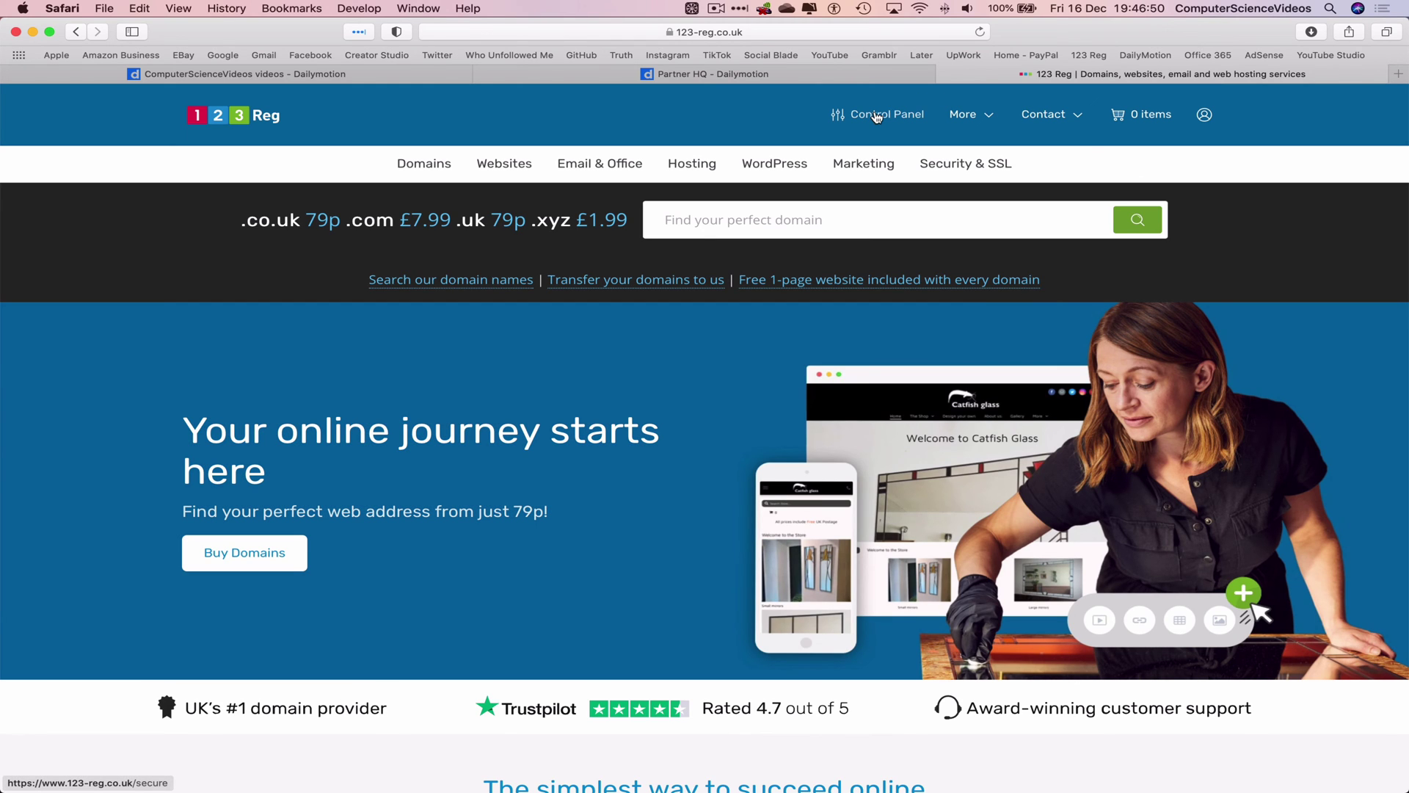
click(877, 117)
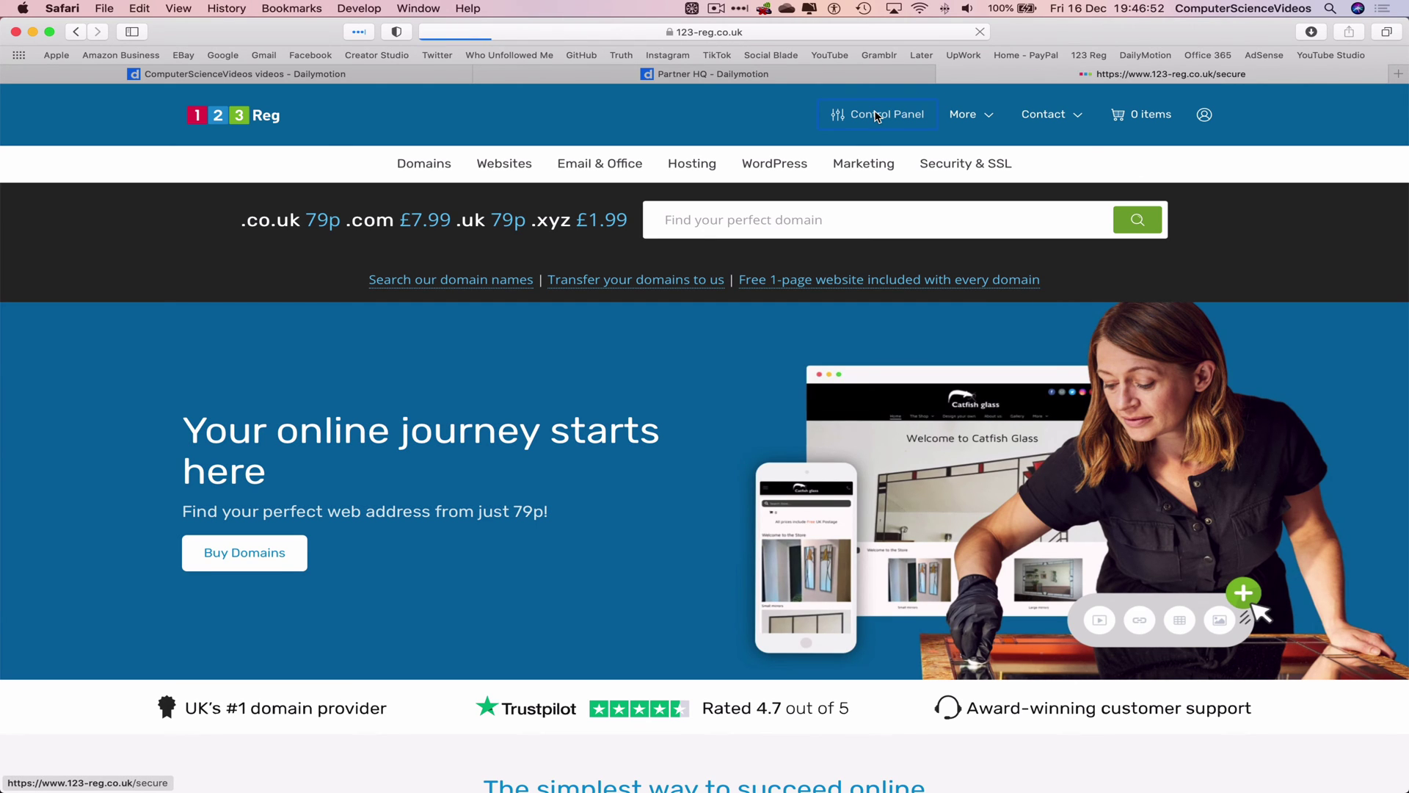
scroll(1264, 388, down, 5)
scroll(1264, 389, down, 3)
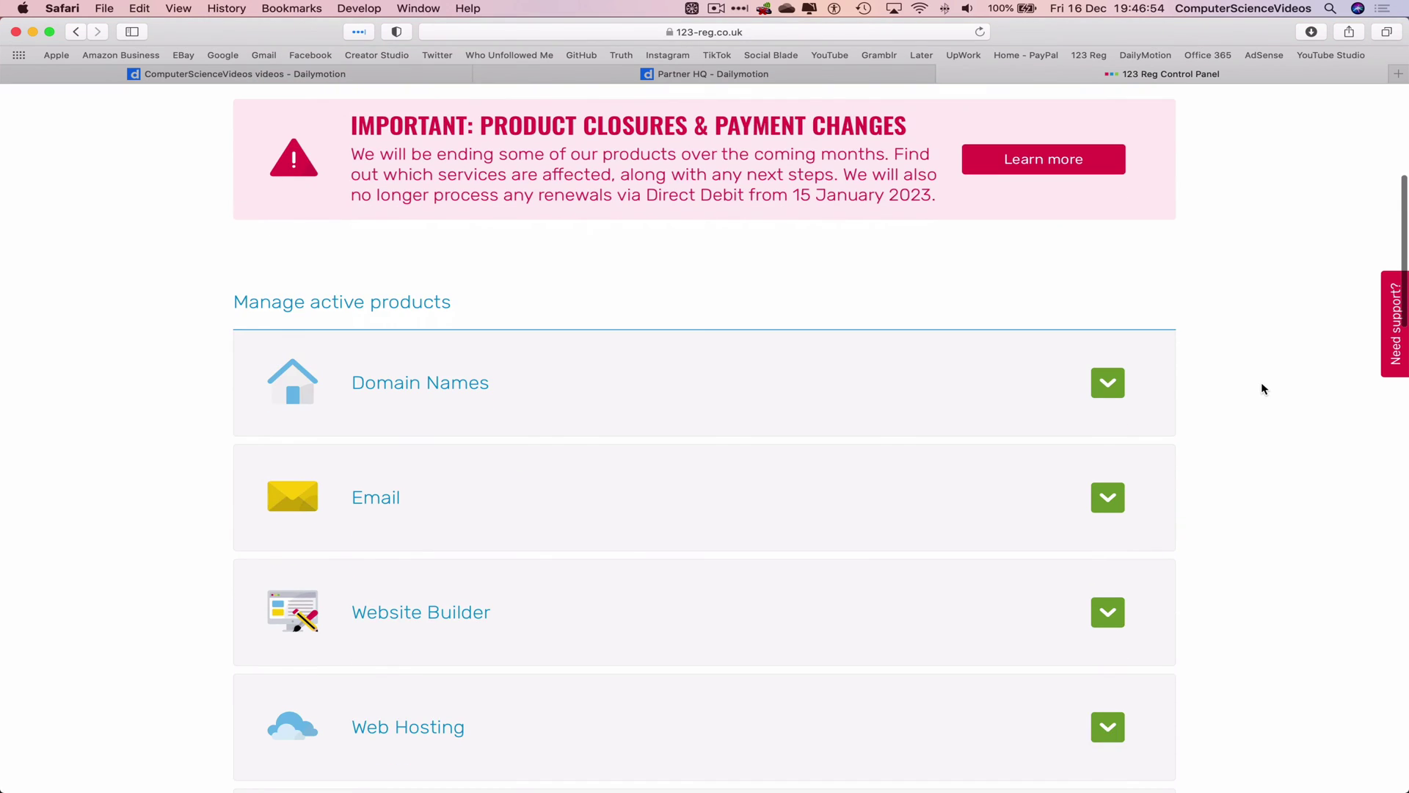
scroll(1268, 382, down, 3)
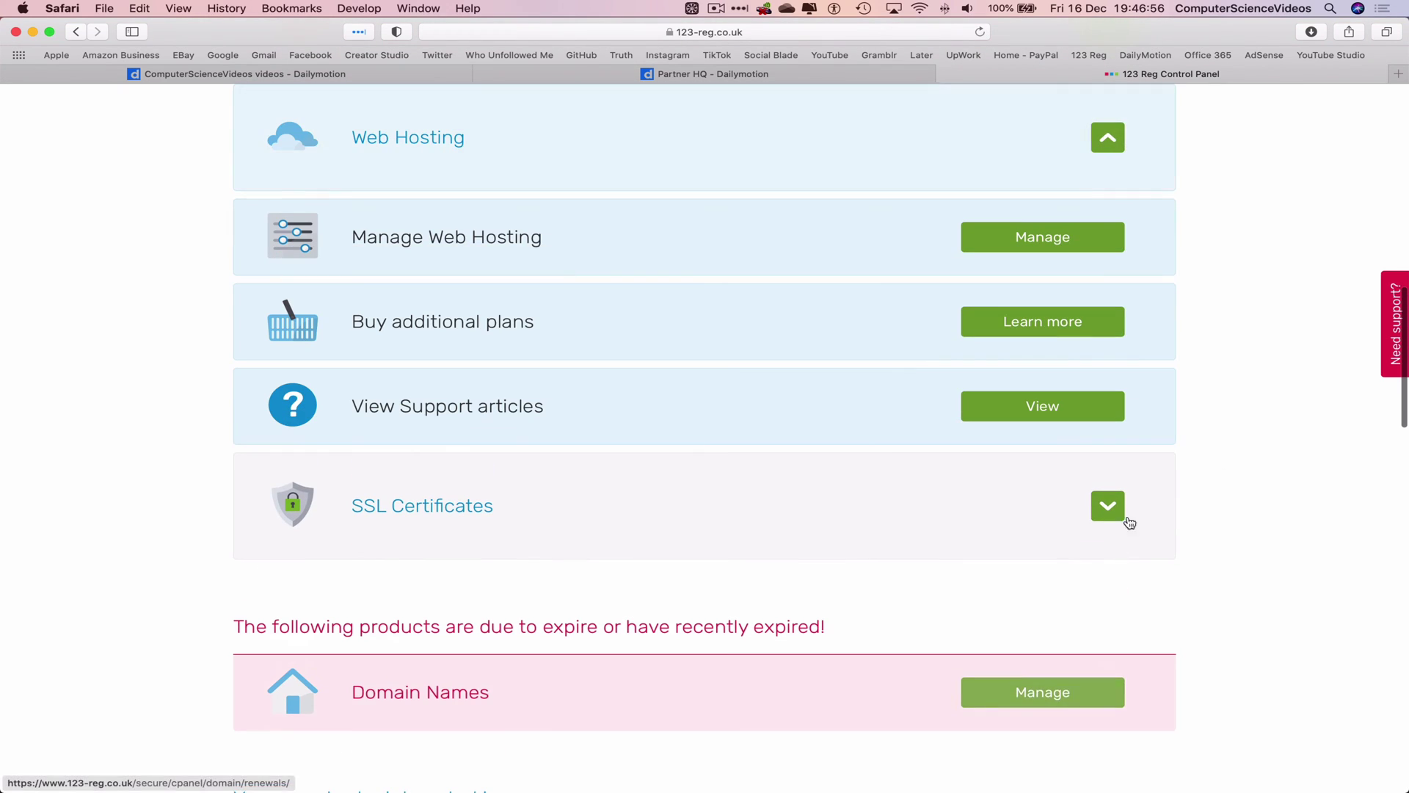
scroll(1147, 483, up, 2)
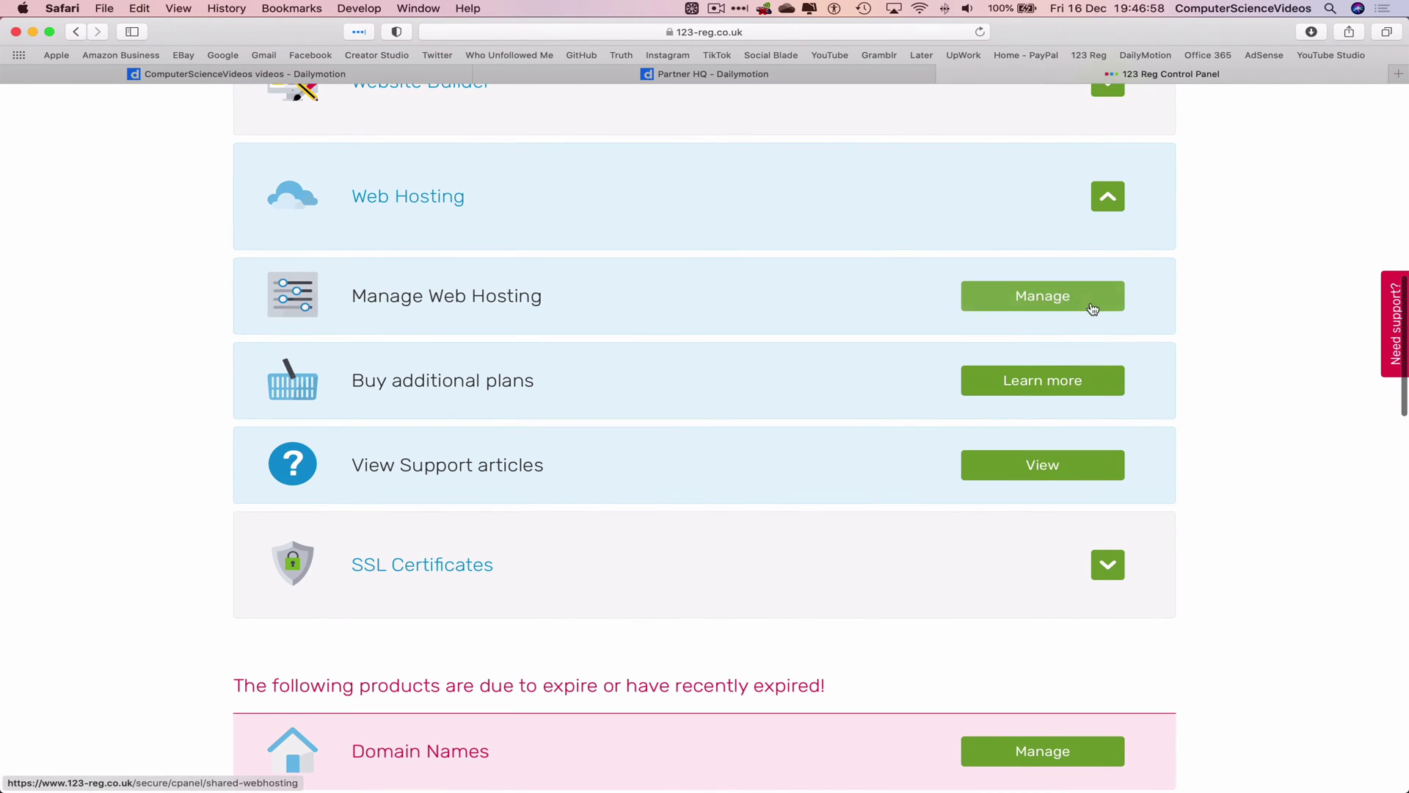
click(1092, 306)
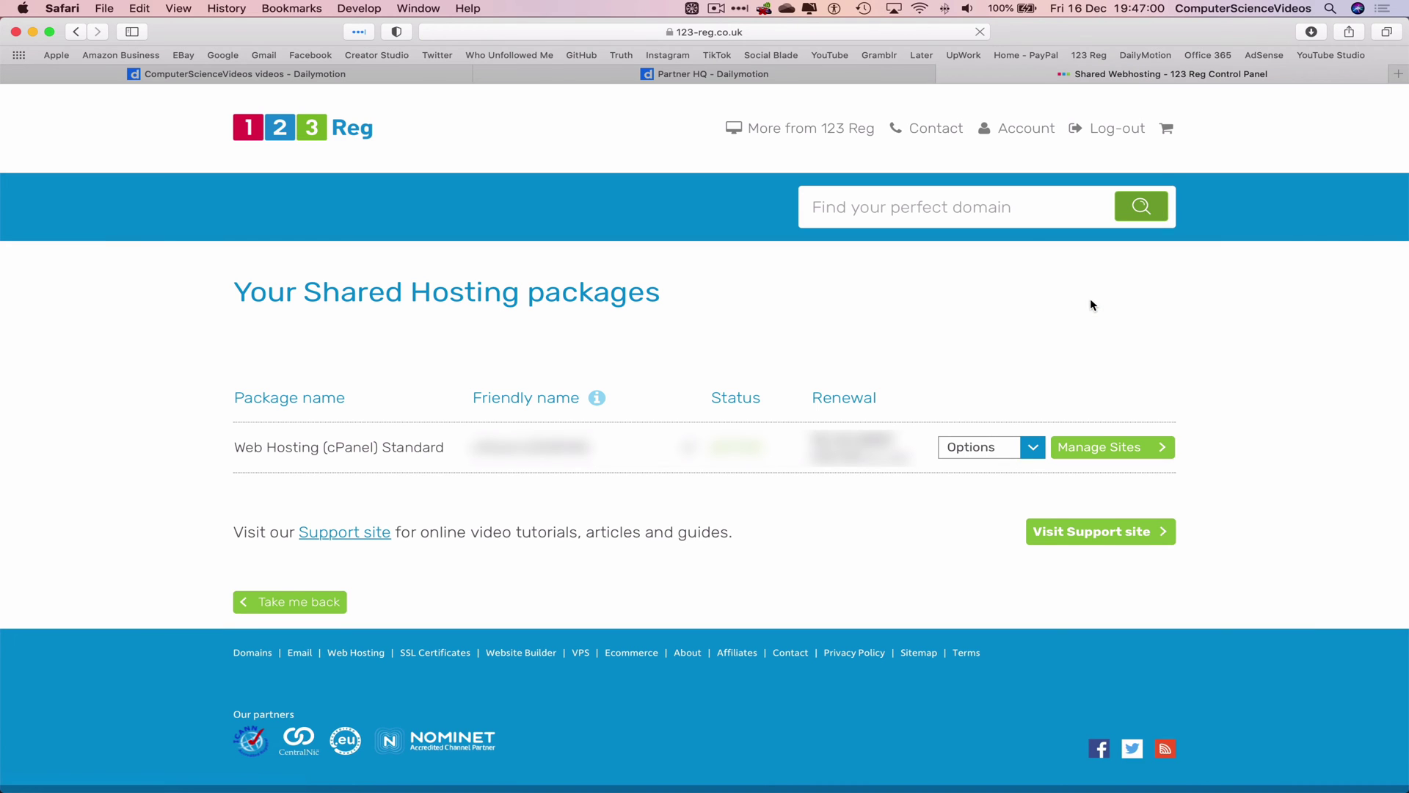
Open the hosted site's cPanel File Manager at public_html, then start a new tab
click(1145, 447)
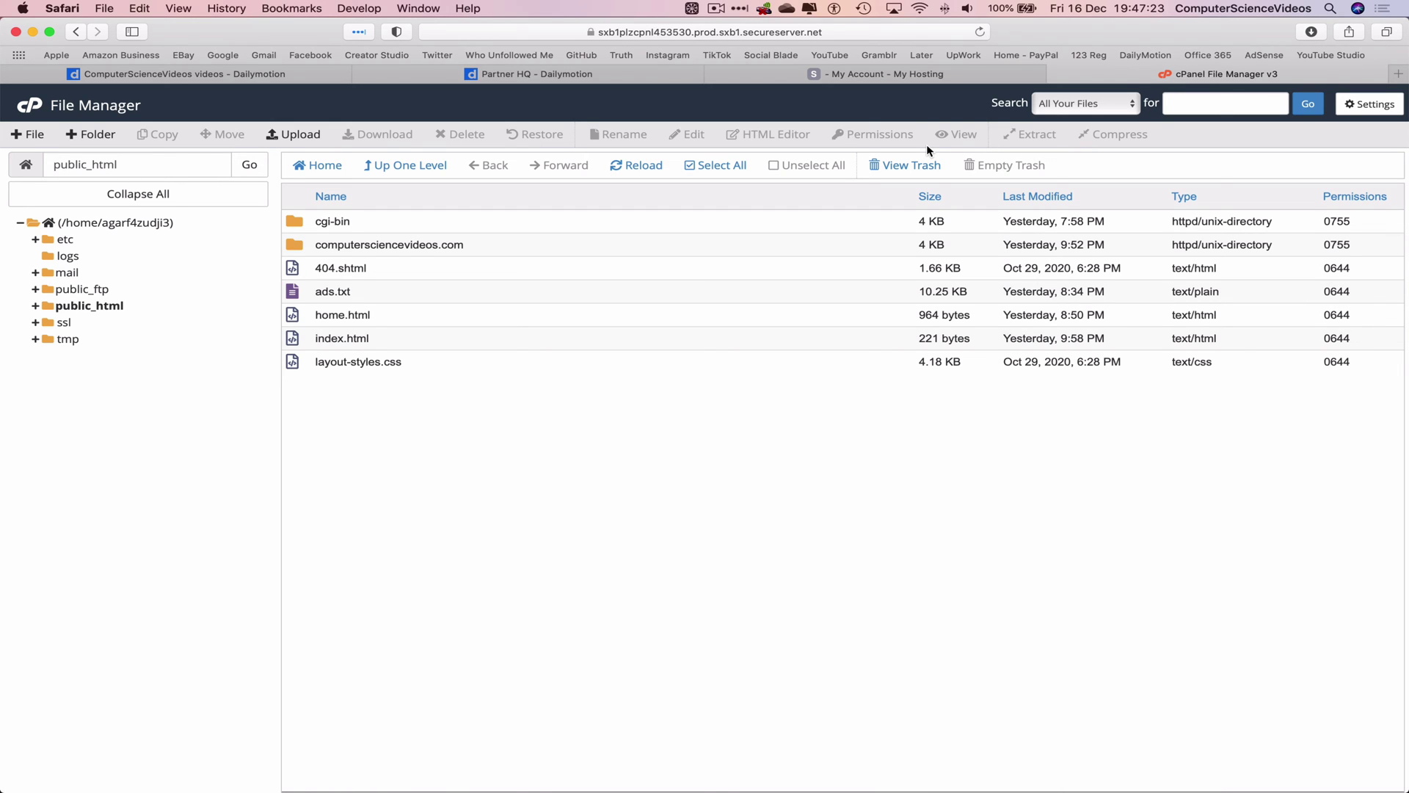
click(1398, 73)
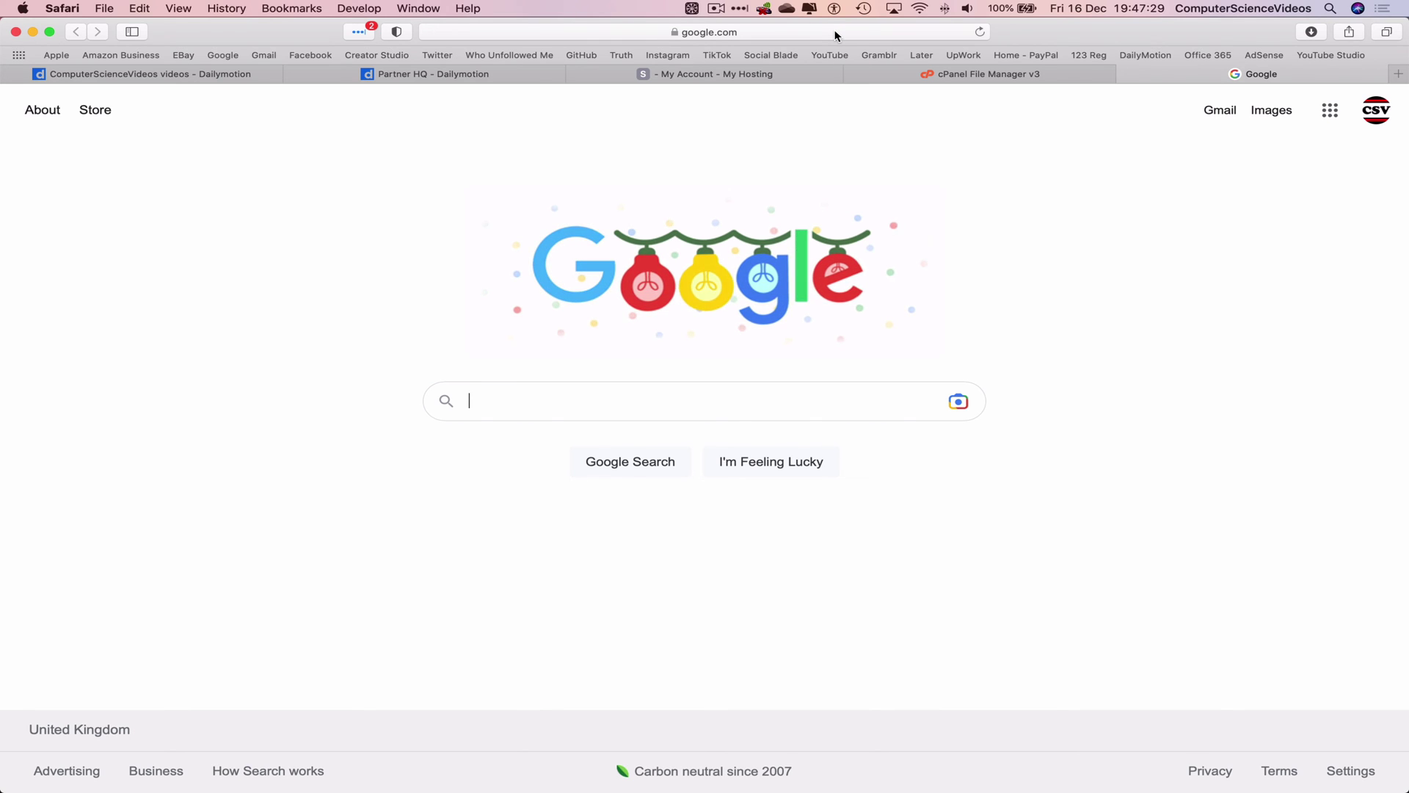
Load the live computersciencevideos.com ads.txt file, then return to the hosting account tab
click(836, 33)
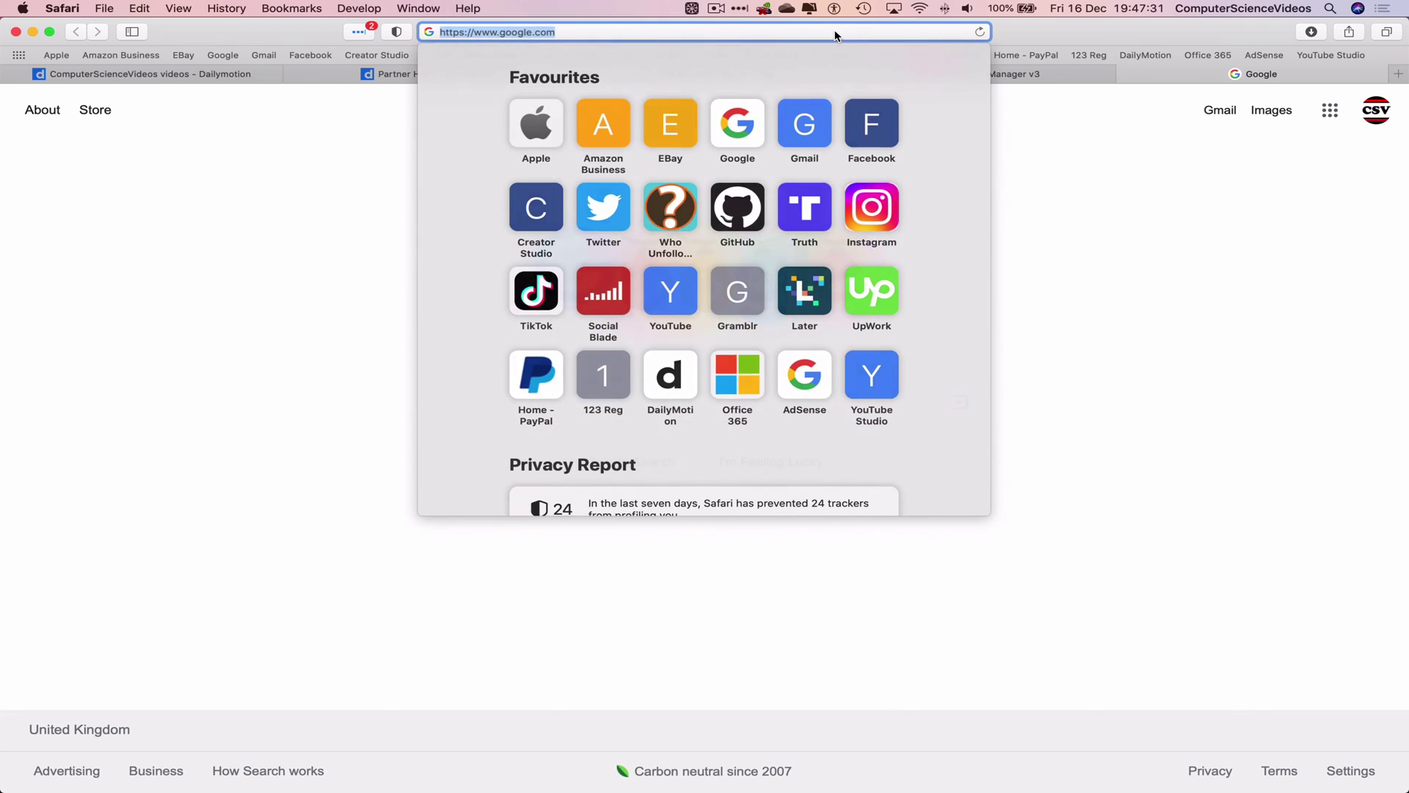
text(www)
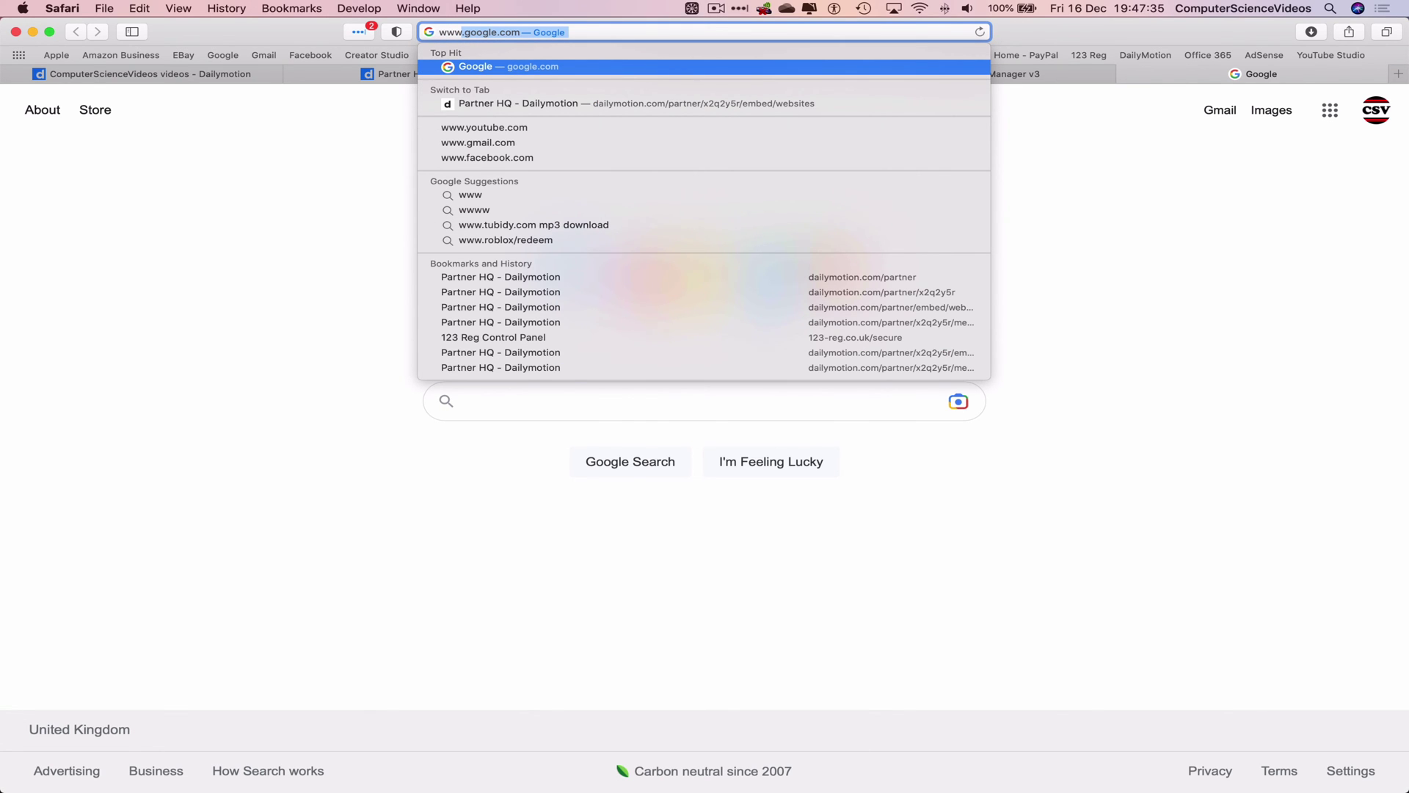
text(.comp)
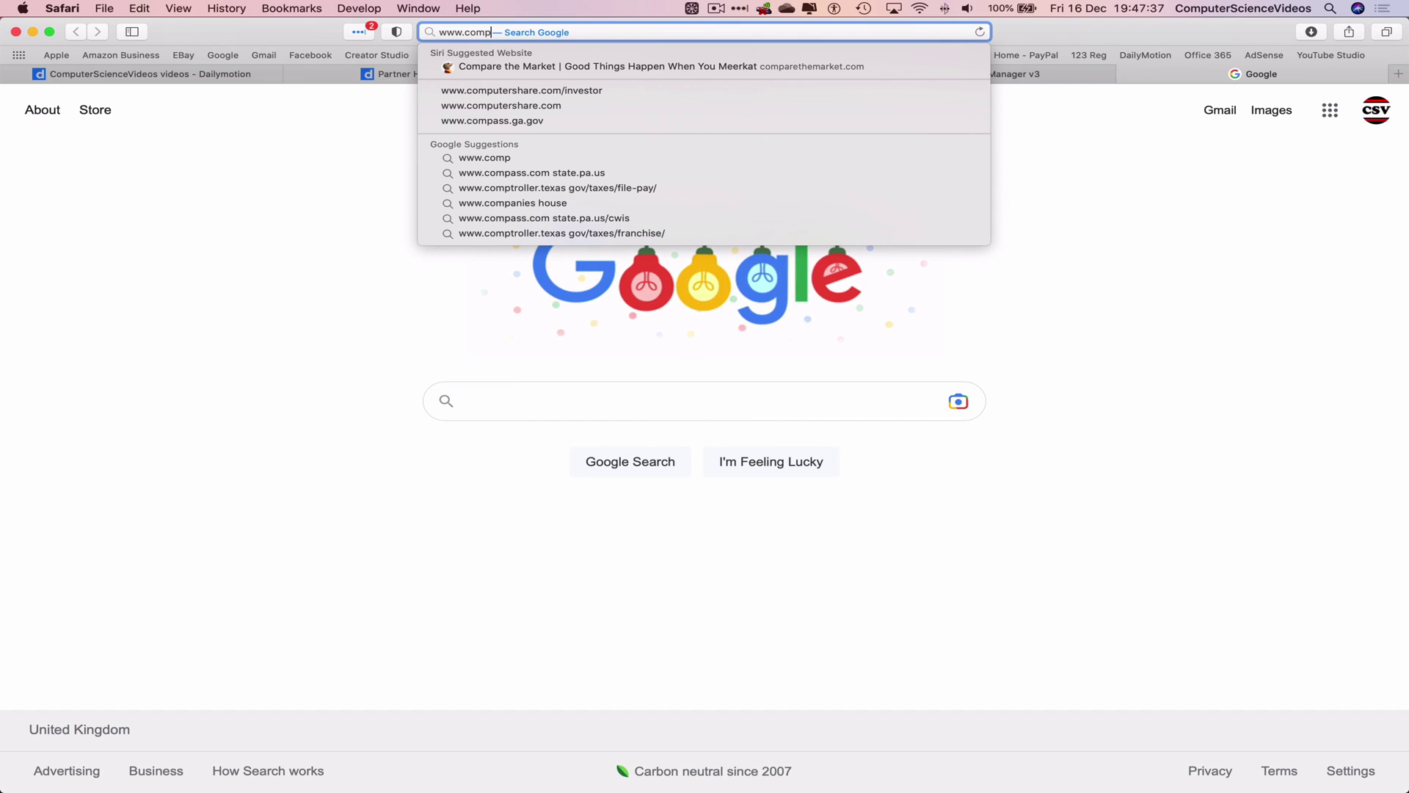
text(uterscien)
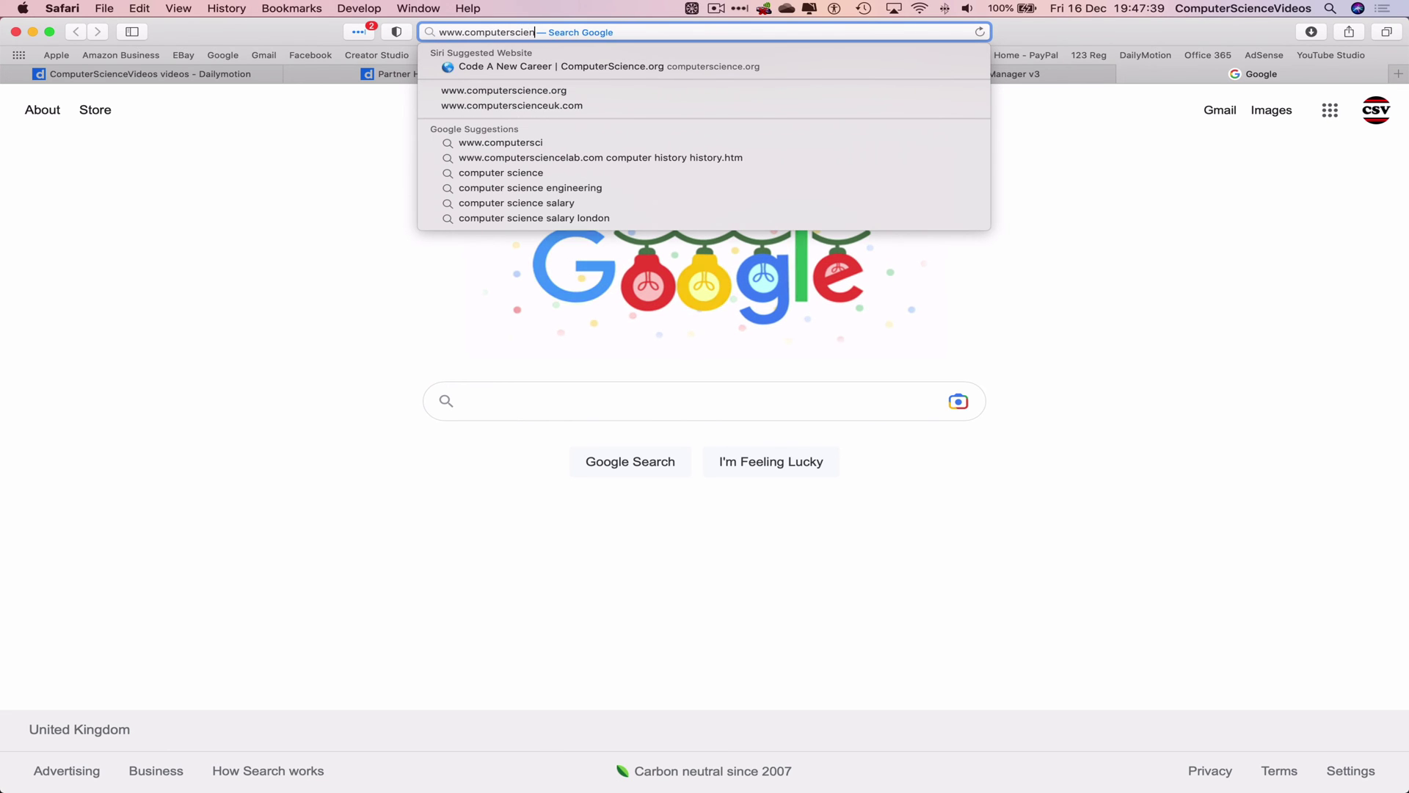
text(cevideos.com)
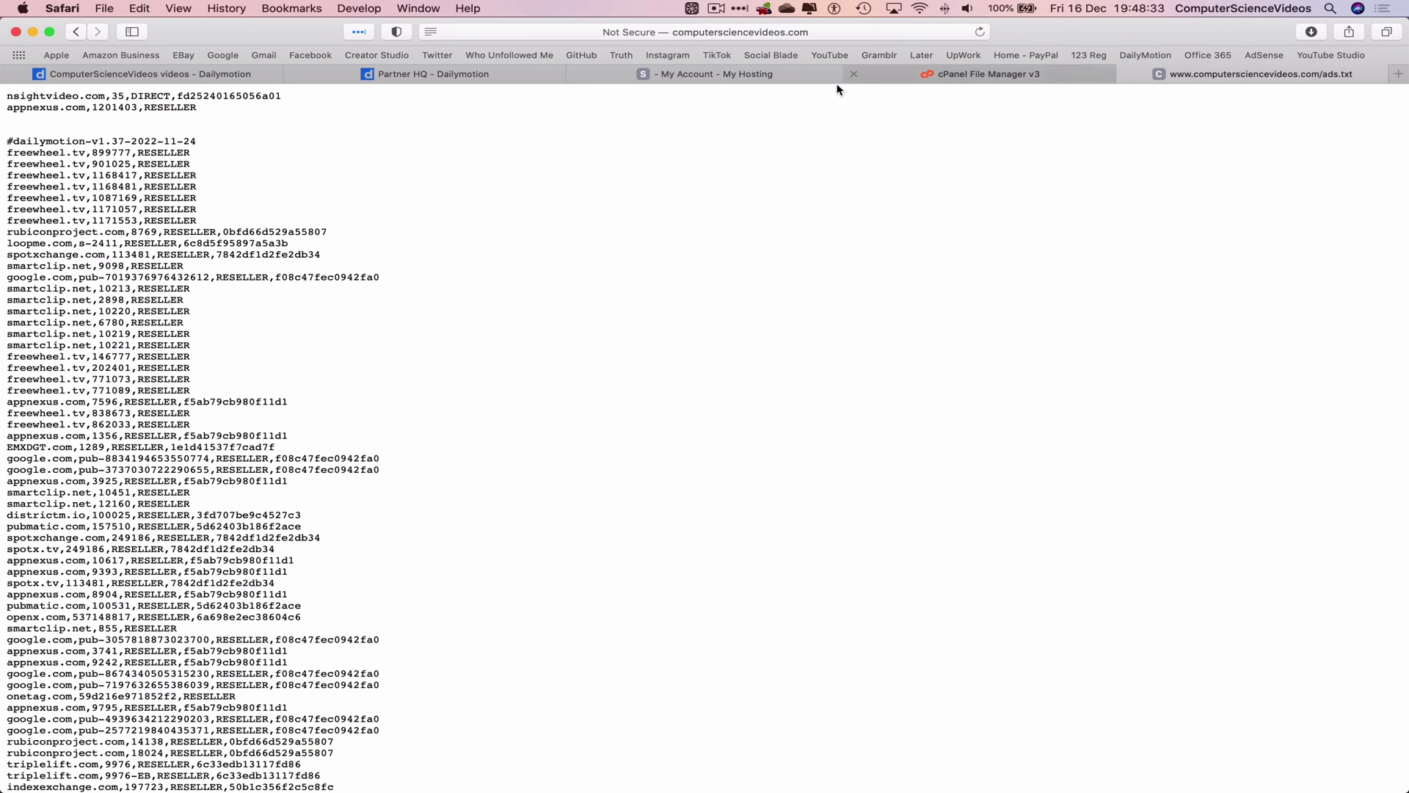
click(785, 76)
Select ads.txt in File Manager, then go back to the Dailymotion Domains tab
click(1007, 75)
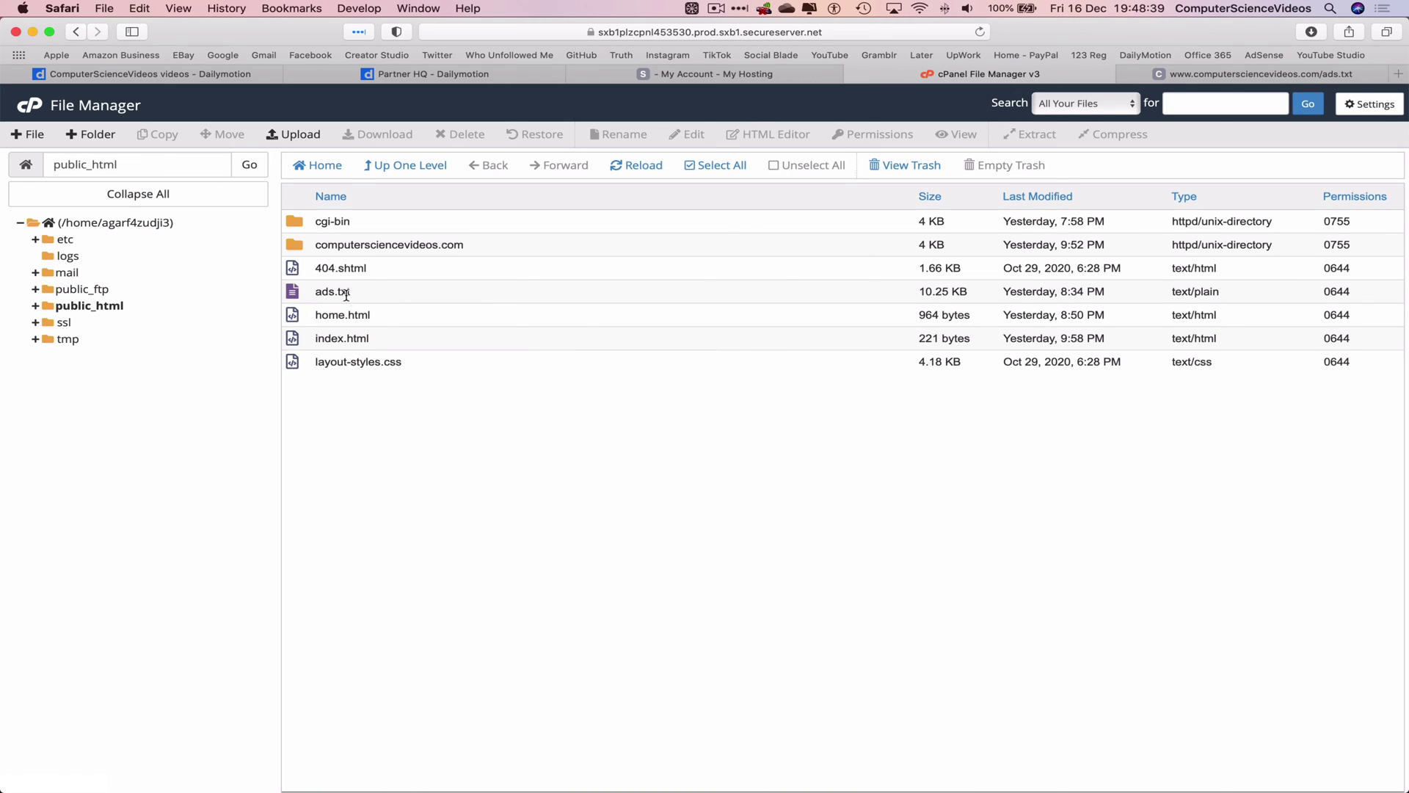
click(383, 290)
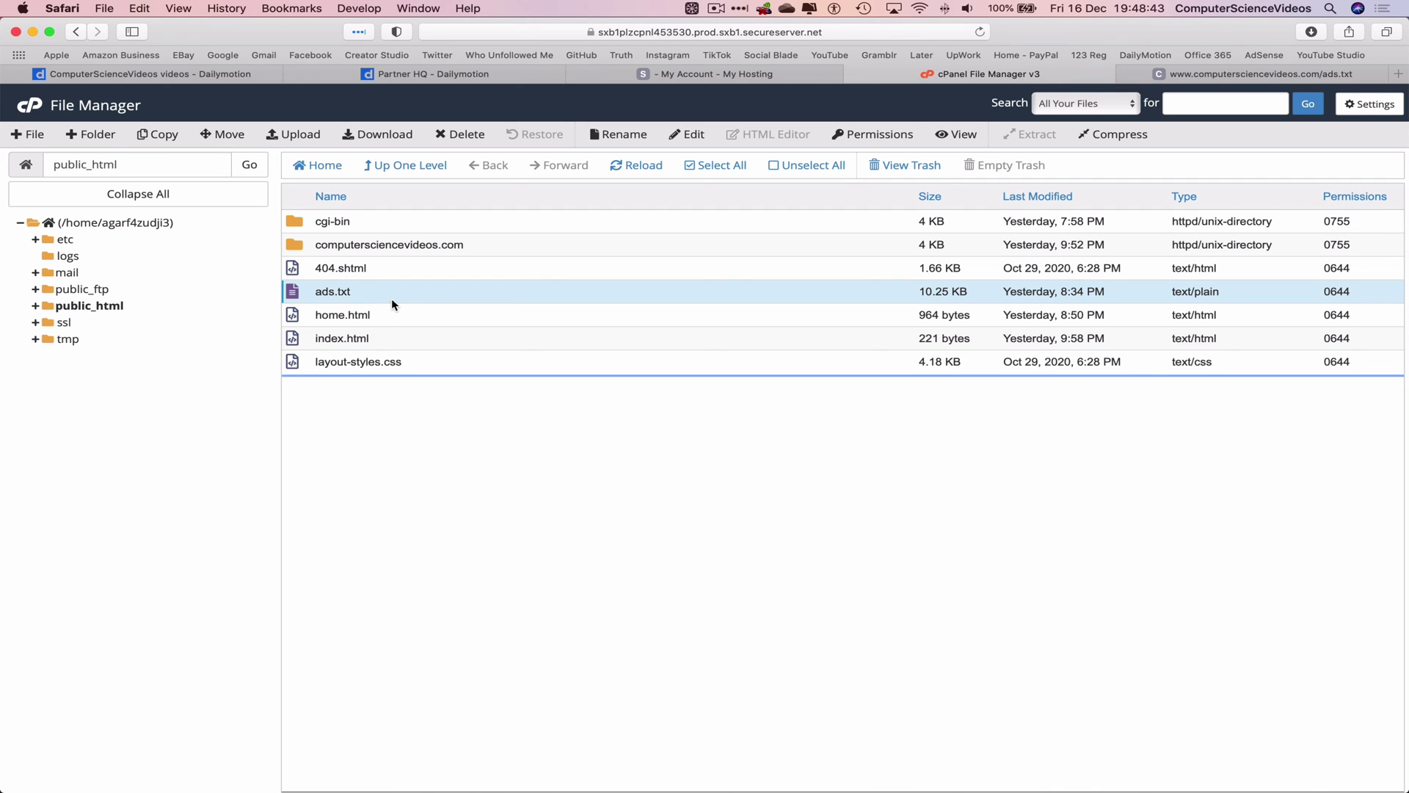
click(437, 75)
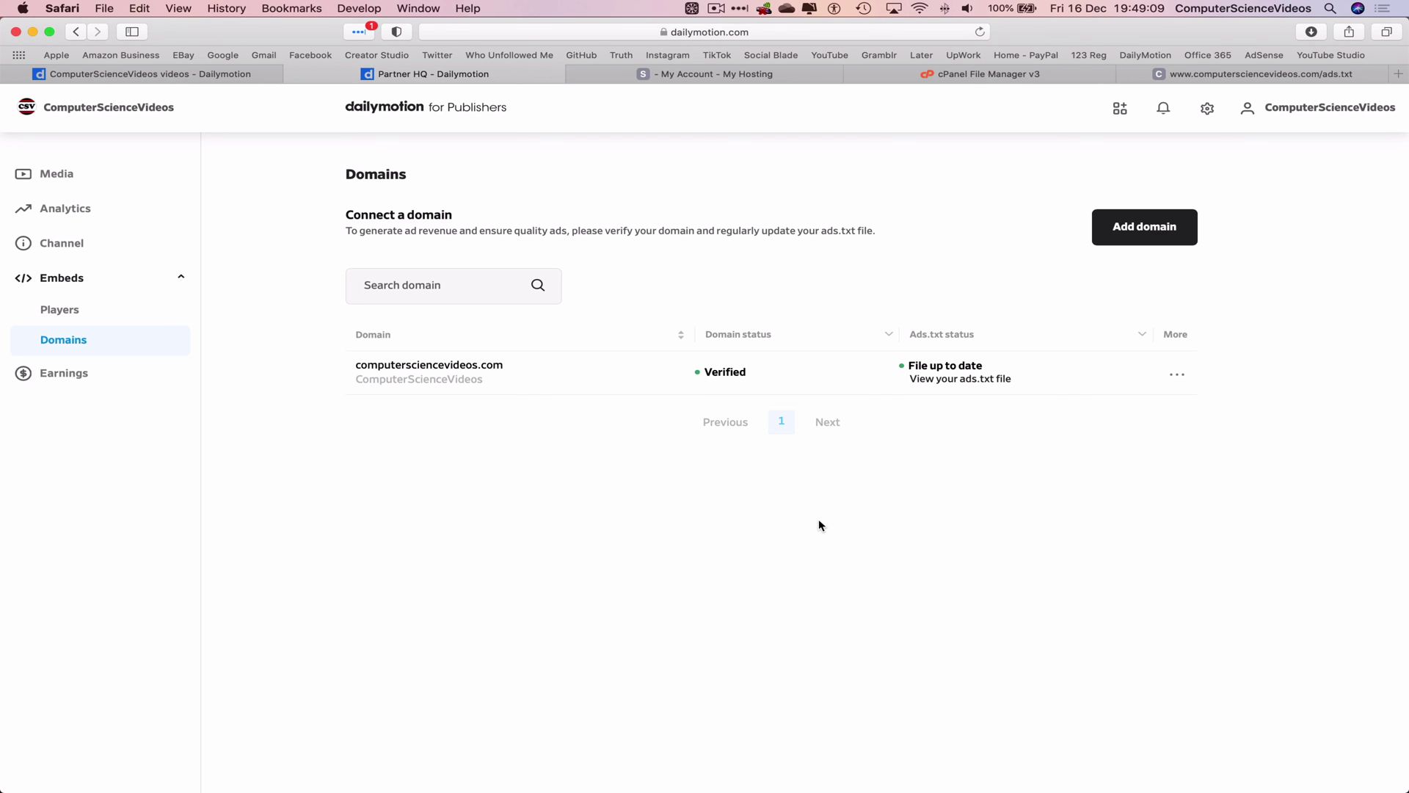
Quit Safari from the Safari menu, leaving the desktop
click(62, 8)
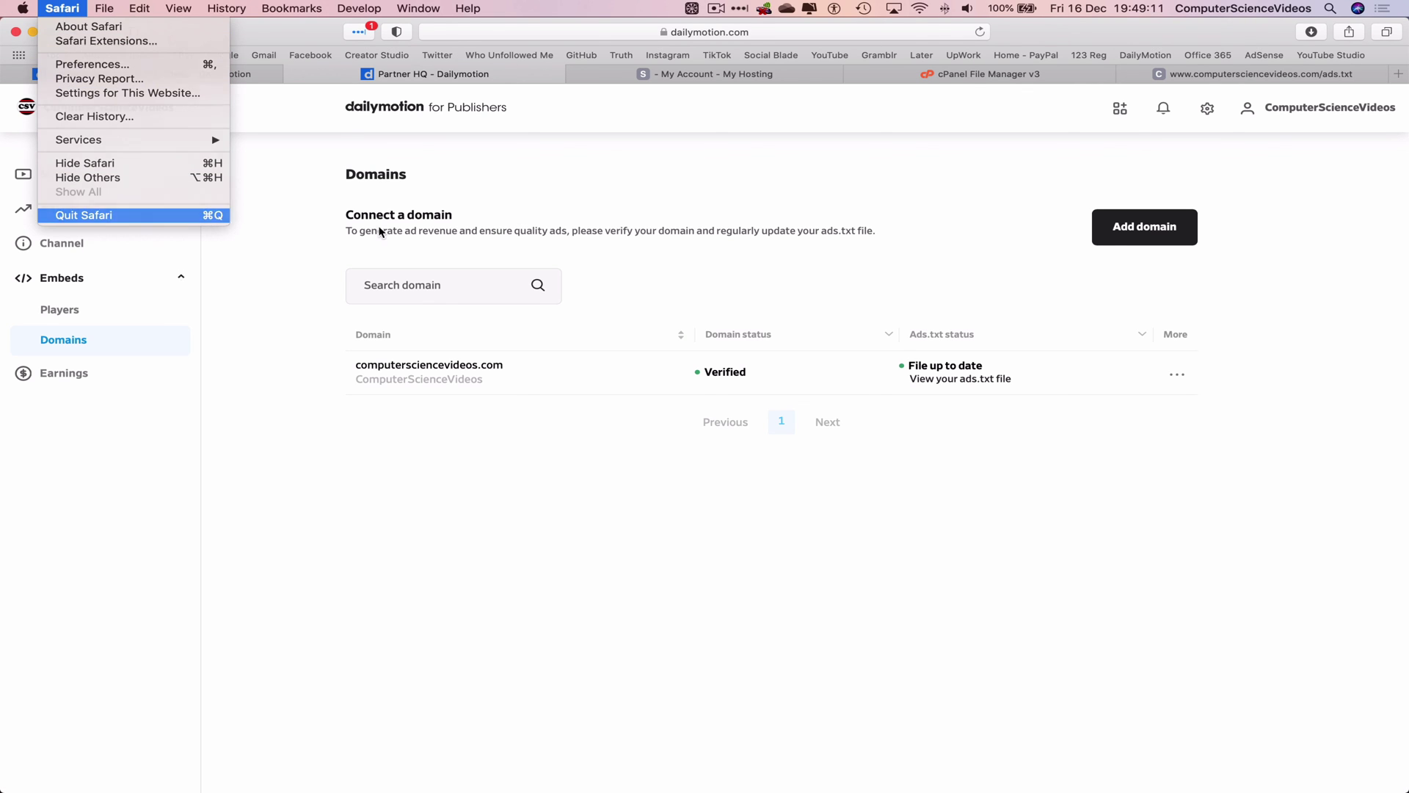
click(150, 218)
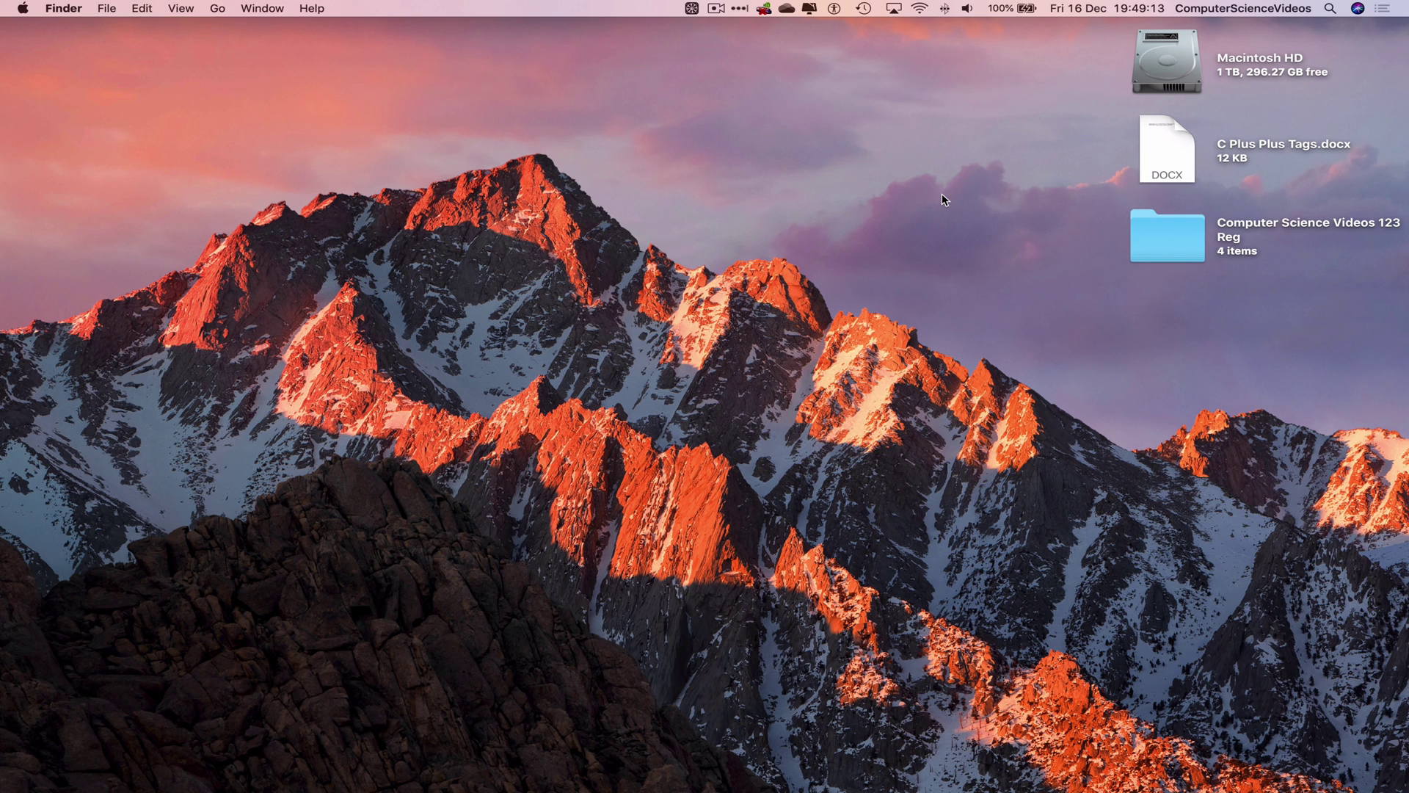